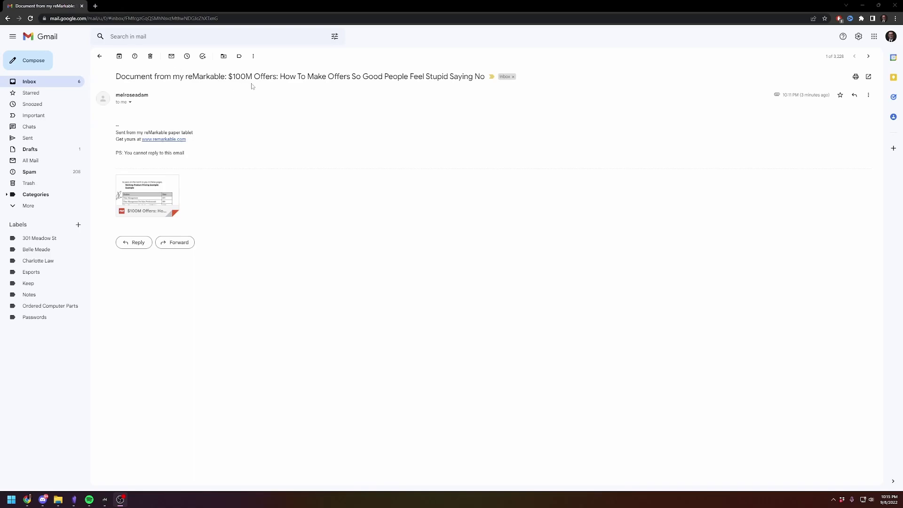
click(141, 190)
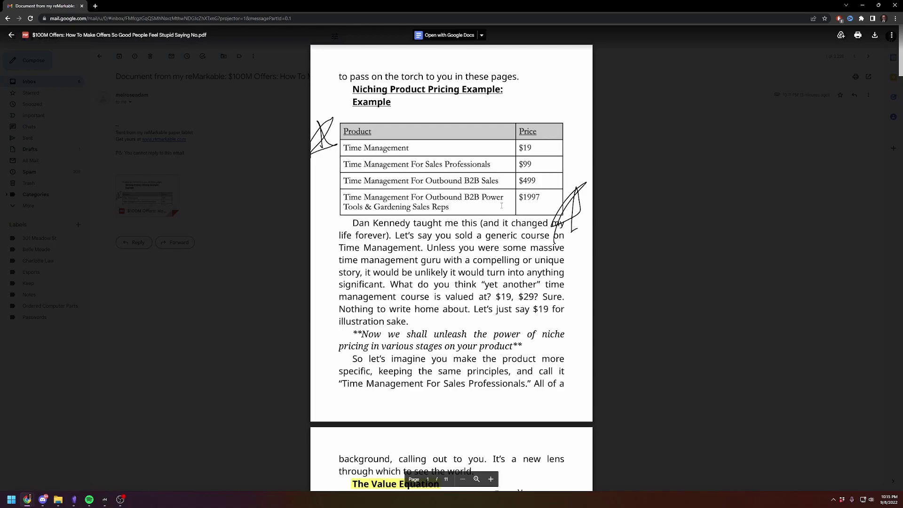
scroll(483, 232, down, 20)
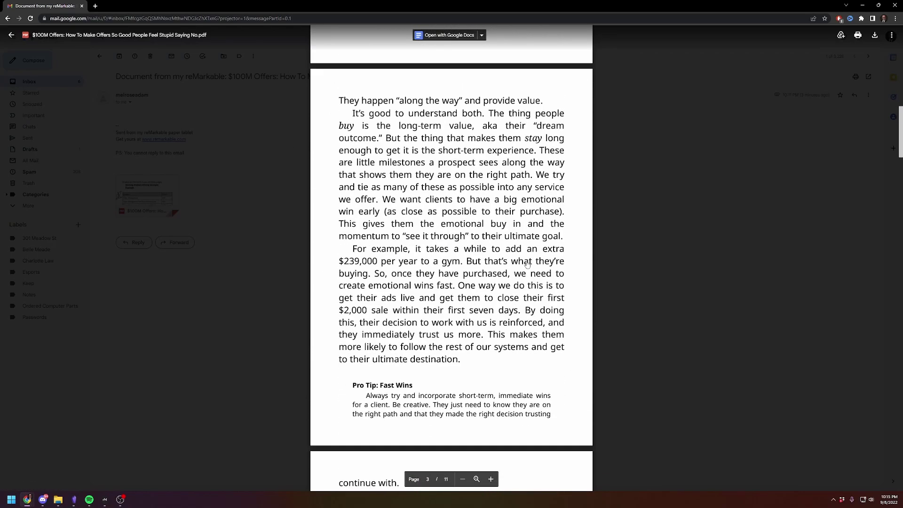
scroll(526, 262, up, 12)
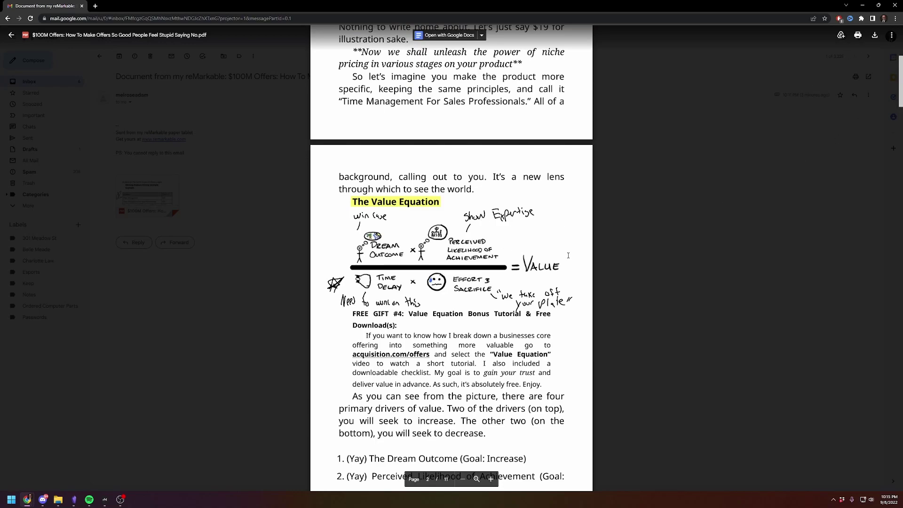
scroll(600, 287, down, 5)
scroll(606, 312, up, 3)
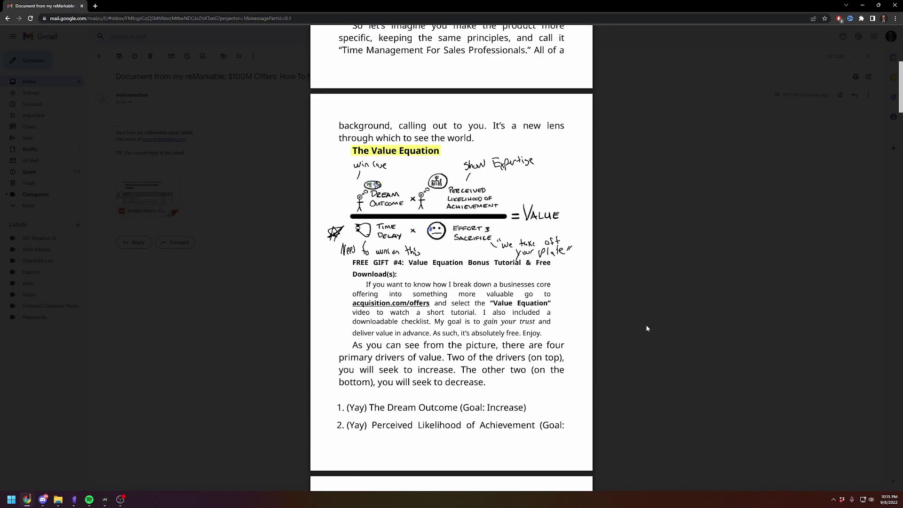
scroll(648, 331, down, 11)
scroll(649, 329, up, 15)
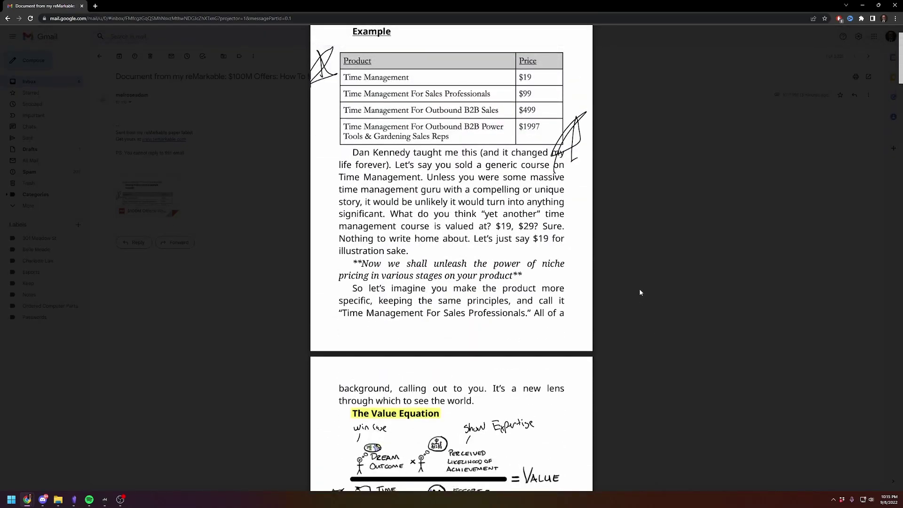
click(679, 292)
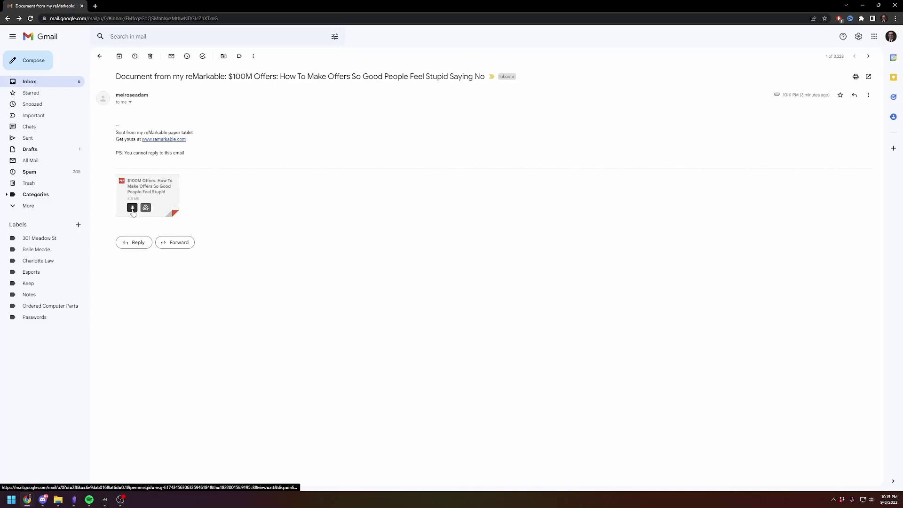
Download the annotated $100M Offers PDF, check its handwriting in Acrobat Reader, then close Acrobat
click(132, 208)
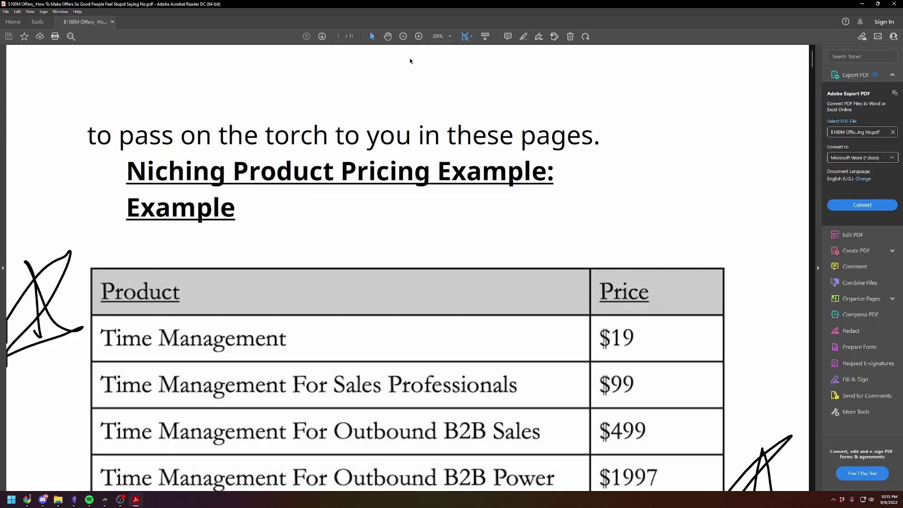
click(894, 4)
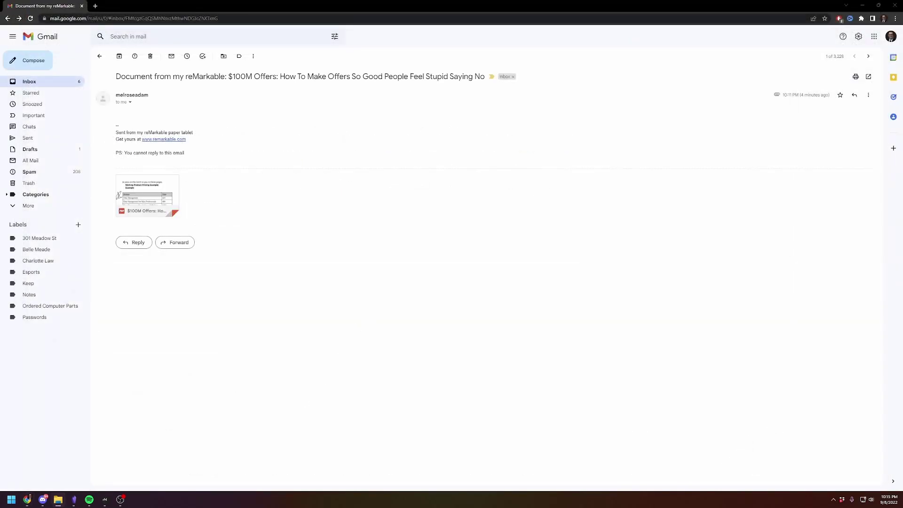
Retitle the empty Obsidian note from '100M Offer' to '100M Offer Book' and place the cursor in its body
click(76, 503)
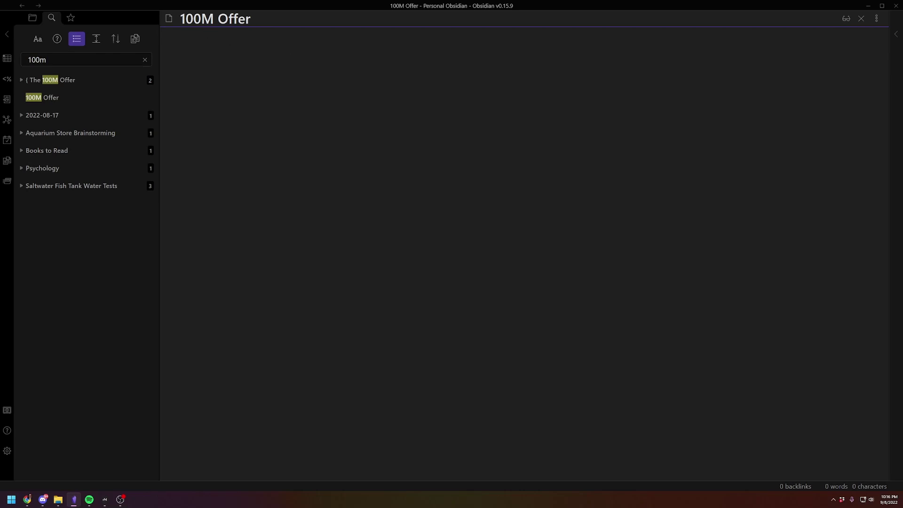
click(278, 18)
text(Booik)
key(BackSpace)
key(BackSpace)
text(k)
key(Return)
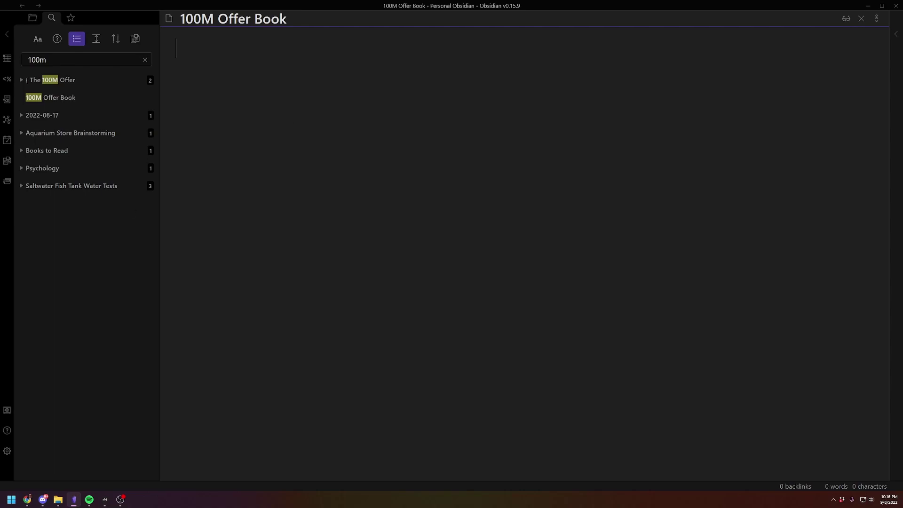
click(58, 499)
click(176, 47)
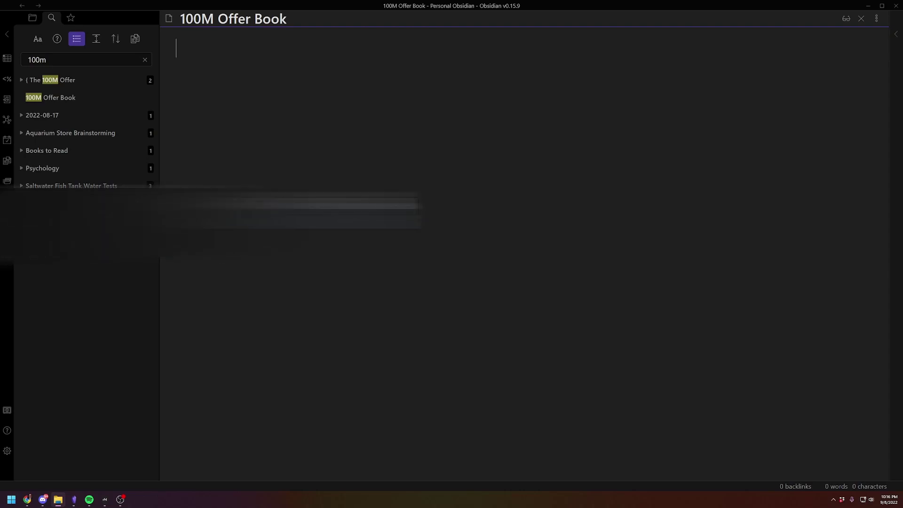
Paste the ![[...pdf]] embed link into the note and scroll through the inline annotated pages
text(![[$100M Offers_ How To Make Offers So Good People Feel Stupid Saying No.pdf]])
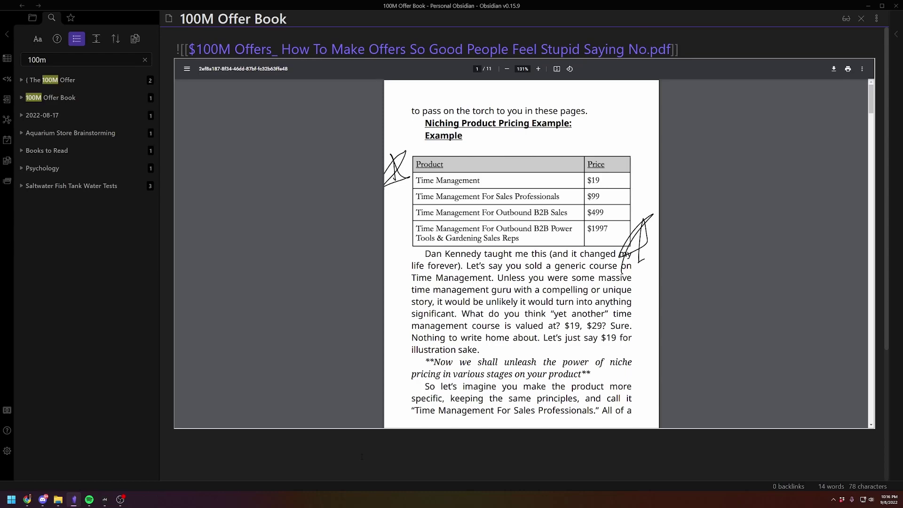
key(Return)
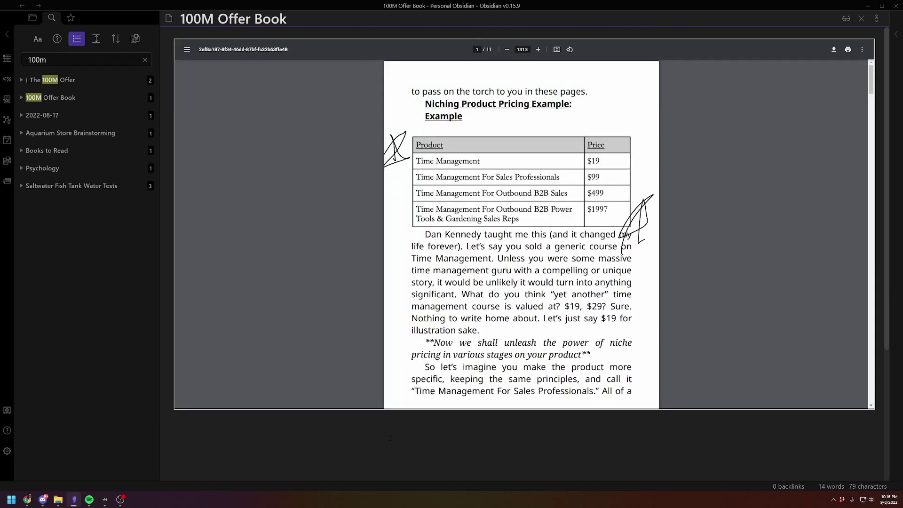
scroll(472, 340, down, 10)
scroll(472, 340, up, 5)
scroll(506, 347, down, 9)
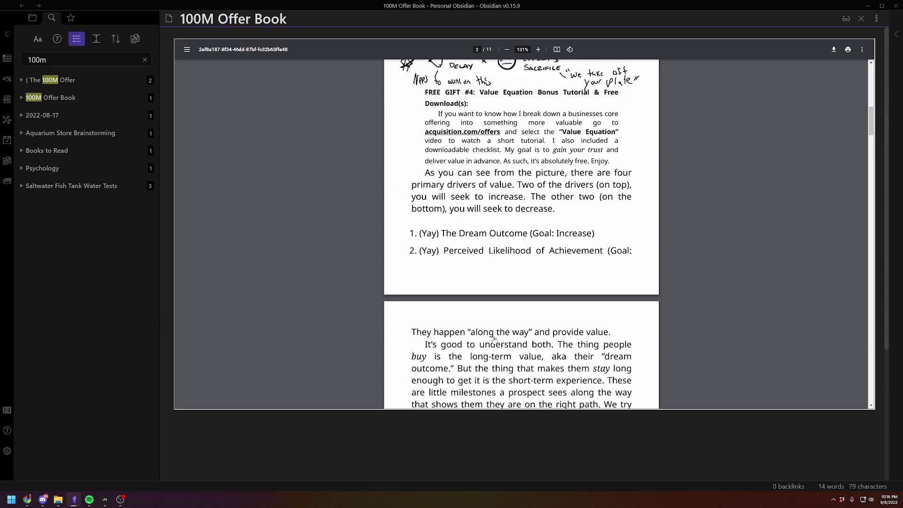
scroll(839, 69, up, 3)
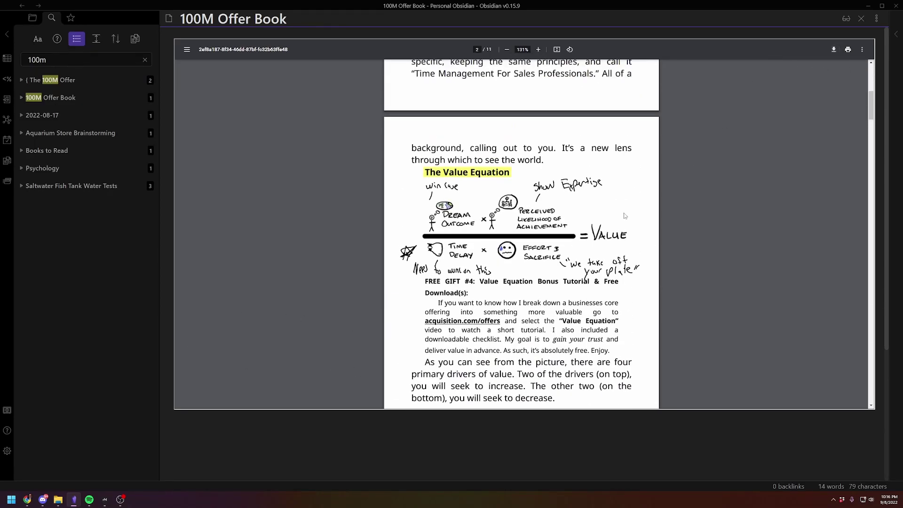
scroll(618, 293, down, 10)
scroll(618, 292, up, 15)
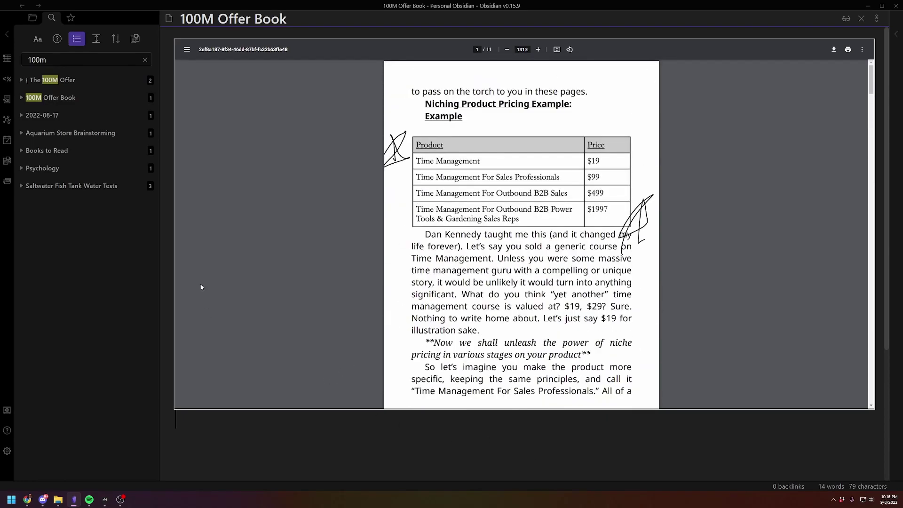
Open '{ The 100M Offer' and scroll down to the Saved Excerpts PDF embed and back up
click(69, 81)
click(383, 89)
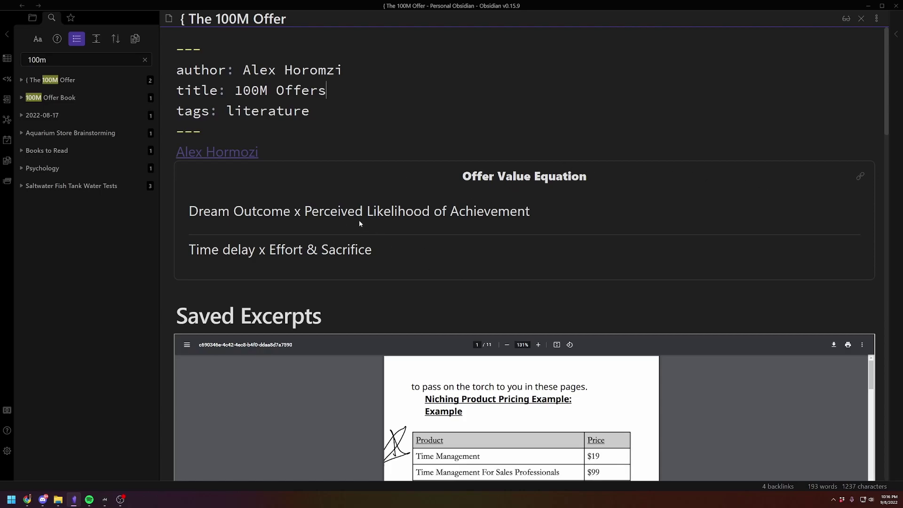
scroll(343, 282, down, 5)
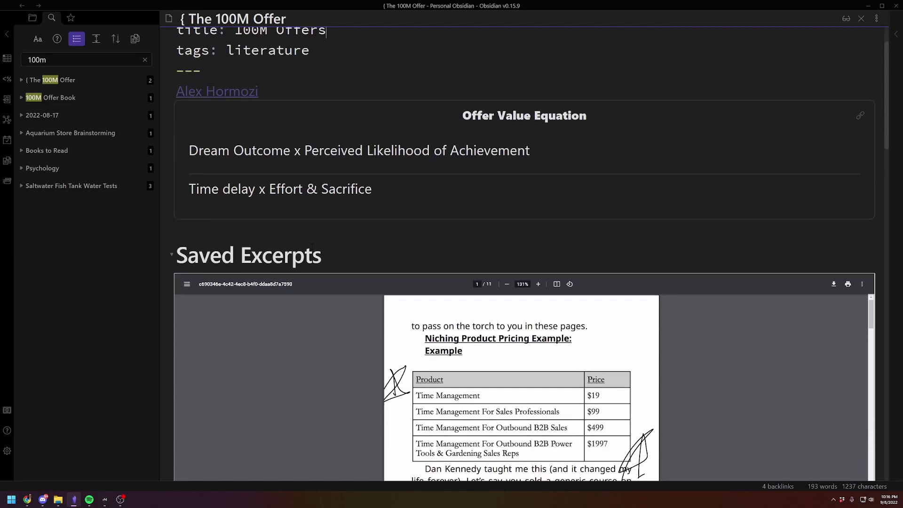
scroll(500, 308, down, 6)
scroll(501, 308, down, 10)
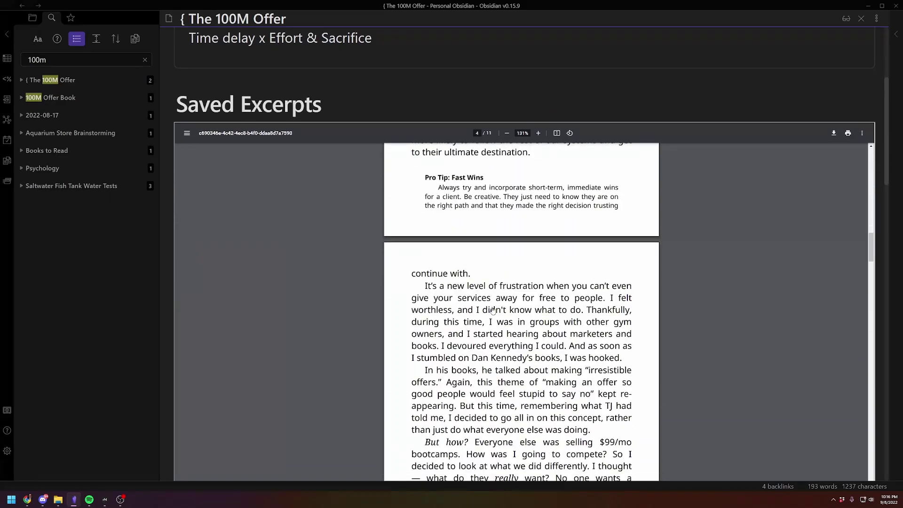
scroll(172, 362, down, 5)
scroll(494, 415, down, 3)
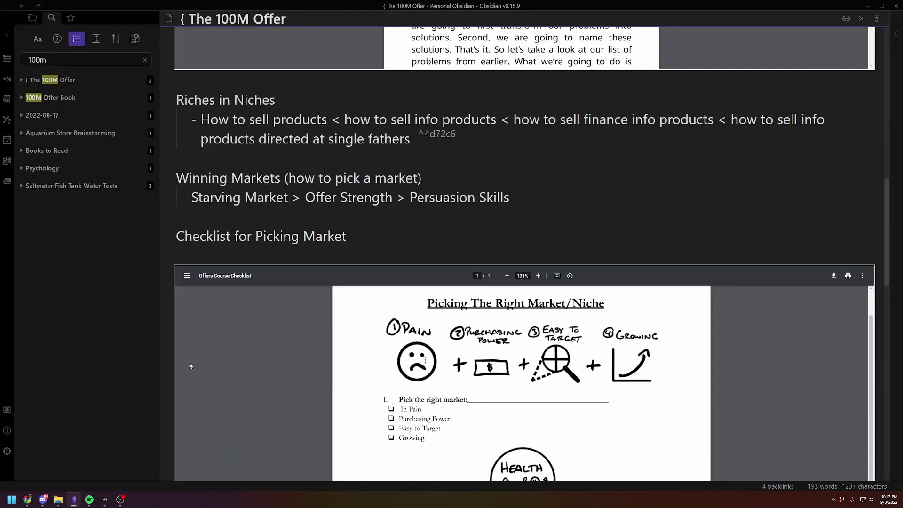
scroll(197, 390, down, 4)
scroll(280, 421, down, 8)
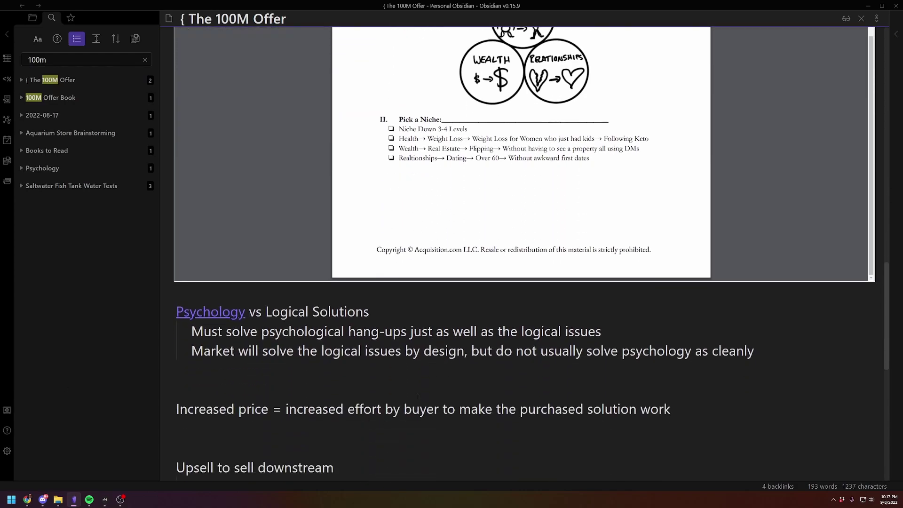
scroll(338, 409, up, 7)
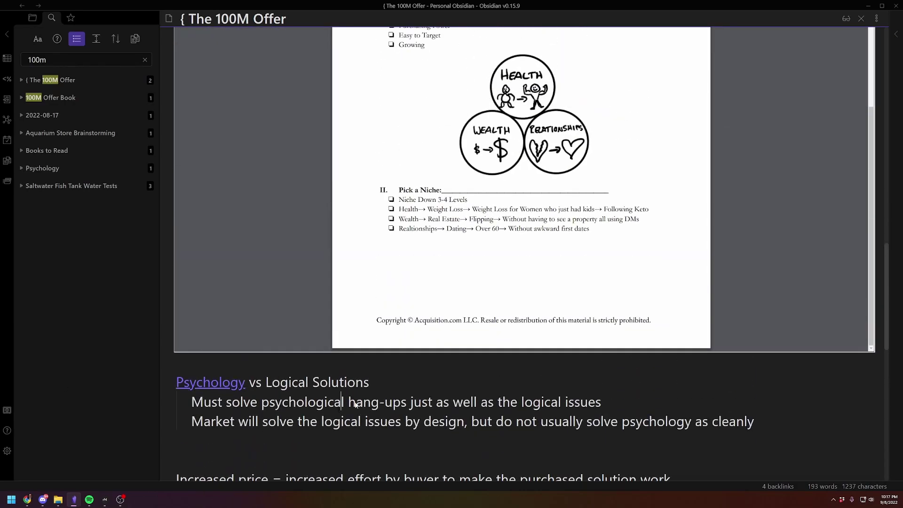
scroll(338, 410, up, 15)
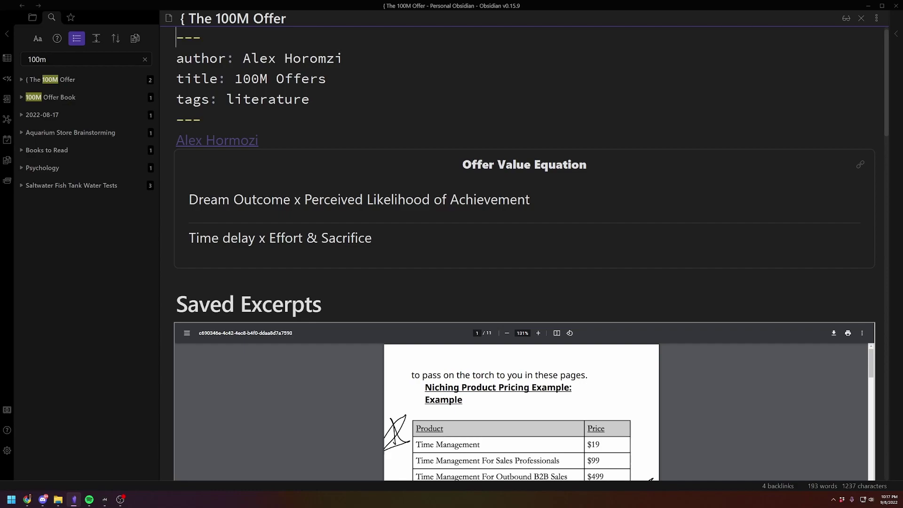
click(311, 99)
scroll(179, 379, down, 6)
scroll(857, 365, down, 4)
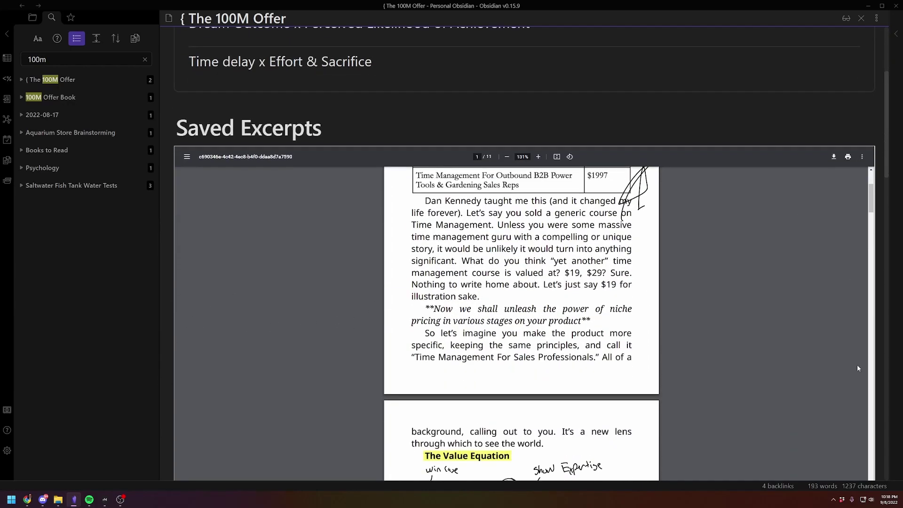
scroll(724, 365, down, 7)
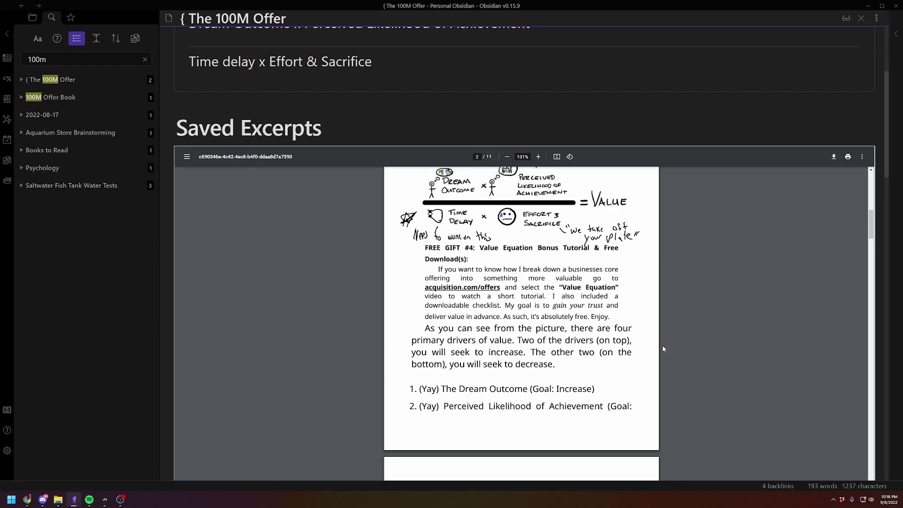
scroll(661, 347, down, 4)
scroll(660, 345, up, 5)
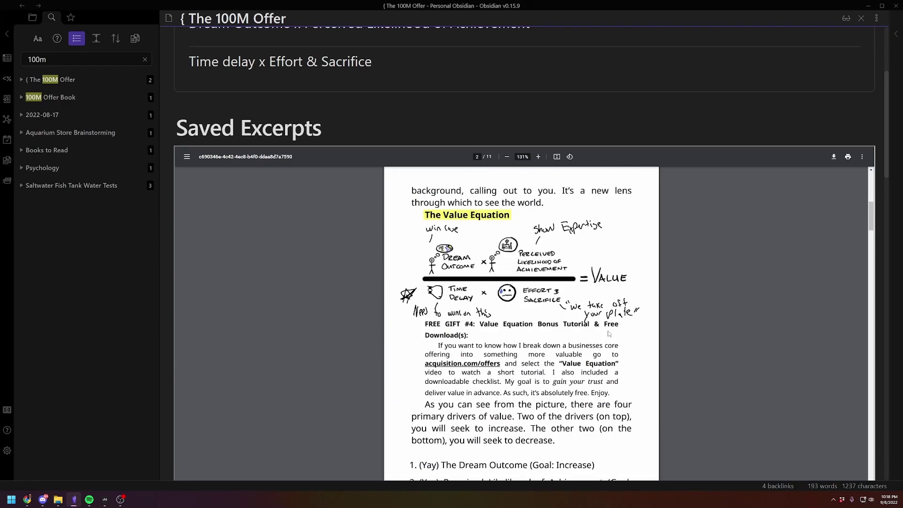
scroll(609, 334, up, 1)
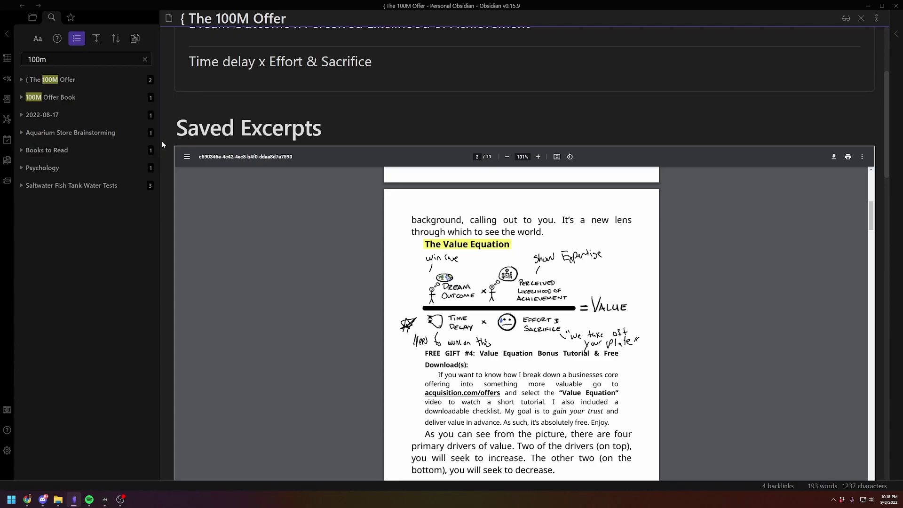
click(221, 127)
click(282, 107)
scroll(281, 107, up, 4)
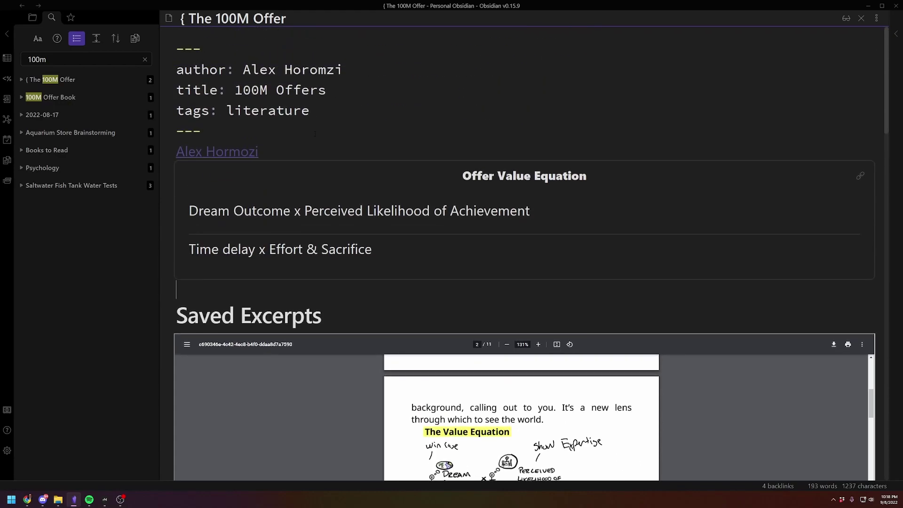